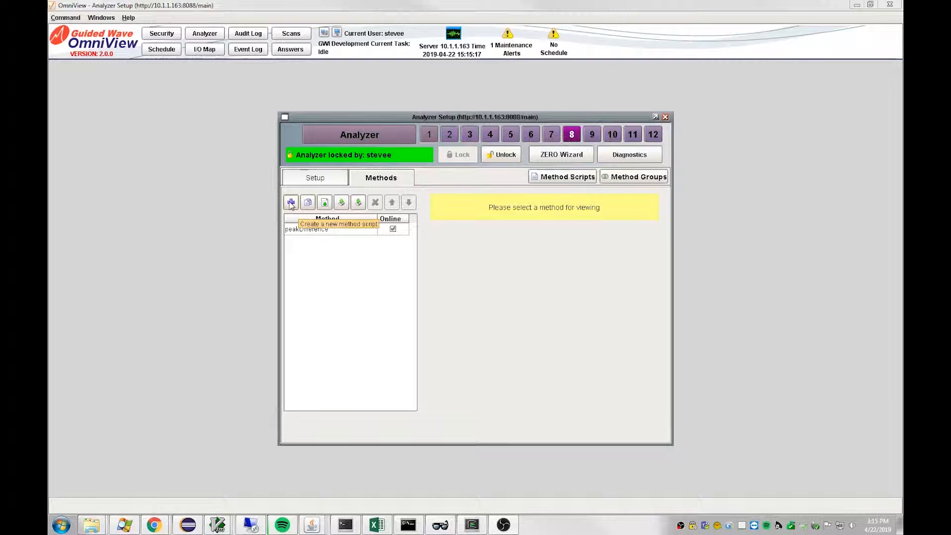
- Create a new method named unscramble_au for analyzer channel 8
{"action": "left_click", "coordinate": [291, 203]}
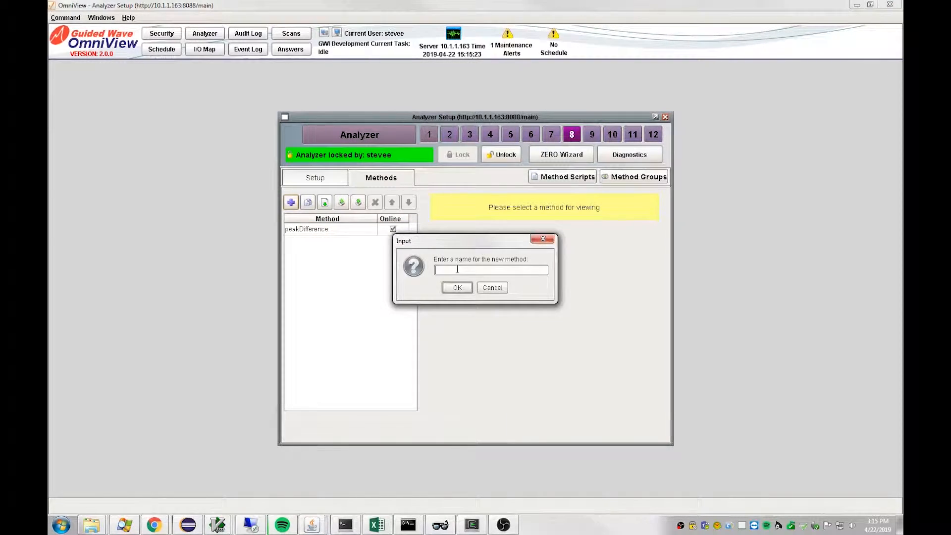
{"action": "type", "text": "unscramble_au"}
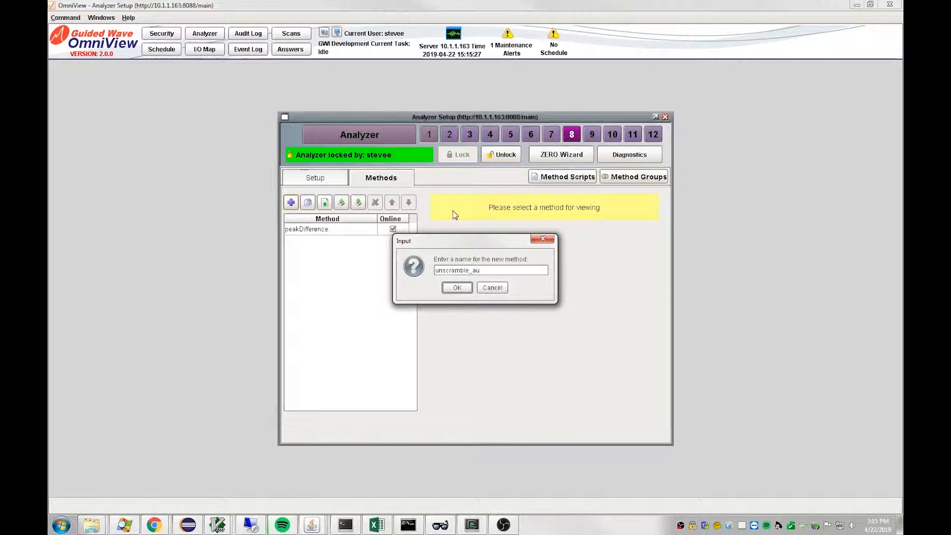
{"action": "left_click", "coordinate": [456, 288]}
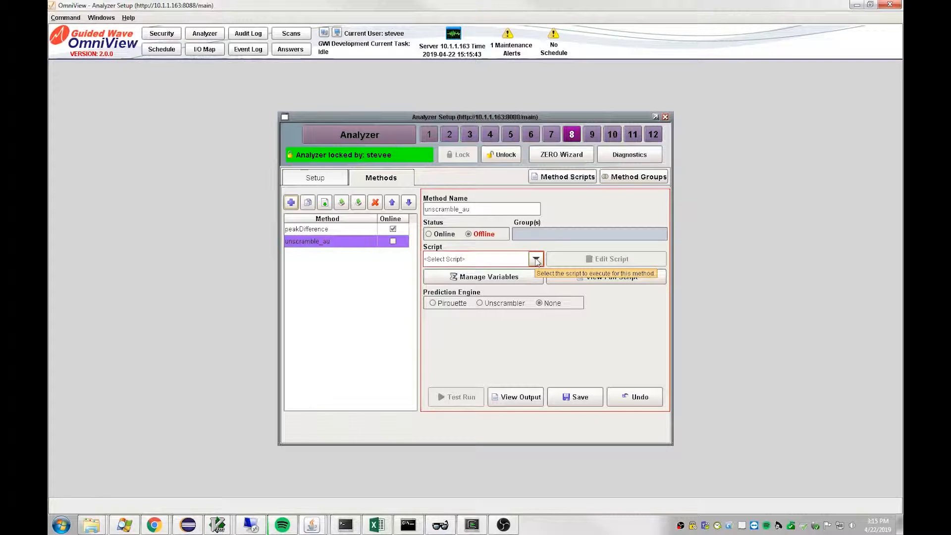
- Assign the unscramble(au) script to the unscramble_au method and save the change
{"action": "left_click", "coordinate": [536, 260]}
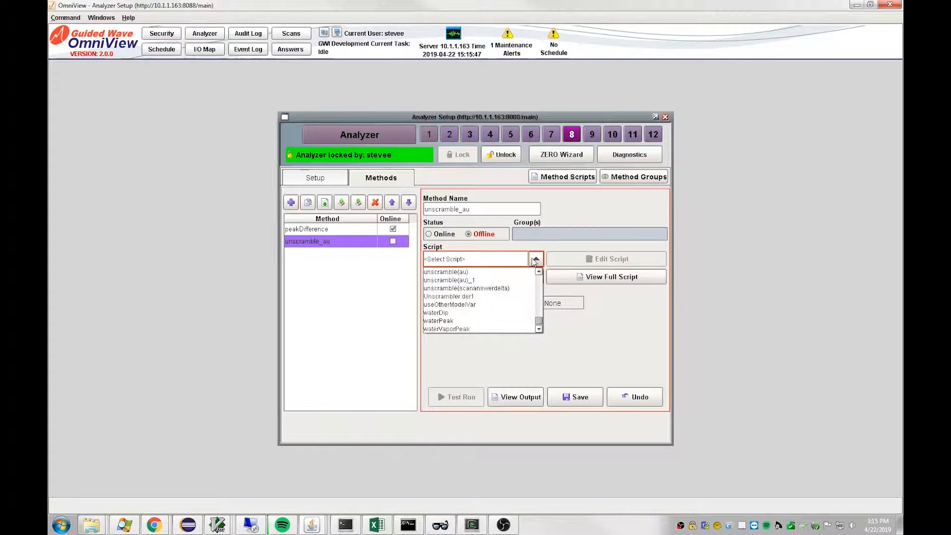
{"action": "left_click", "coordinate": [460, 272]}
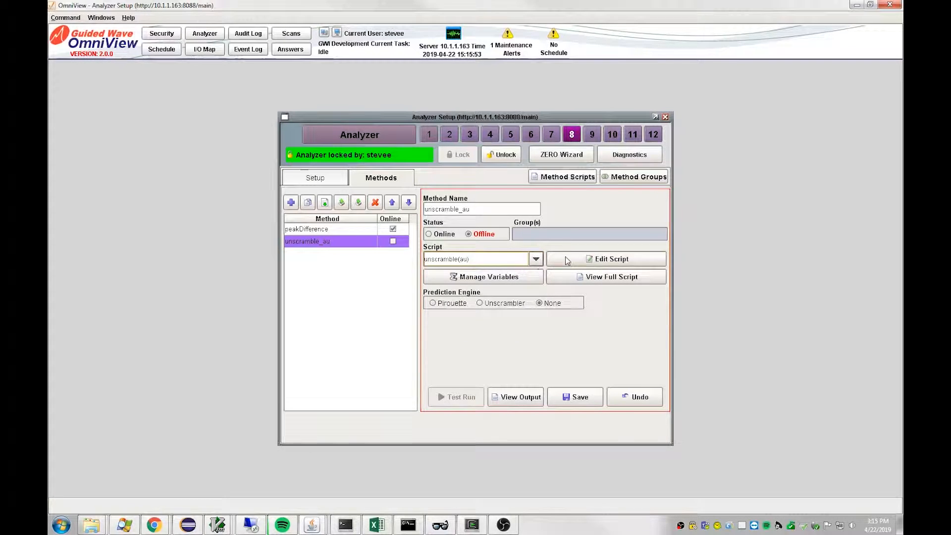
{"action": "left_click", "coordinate": [574, 399]}
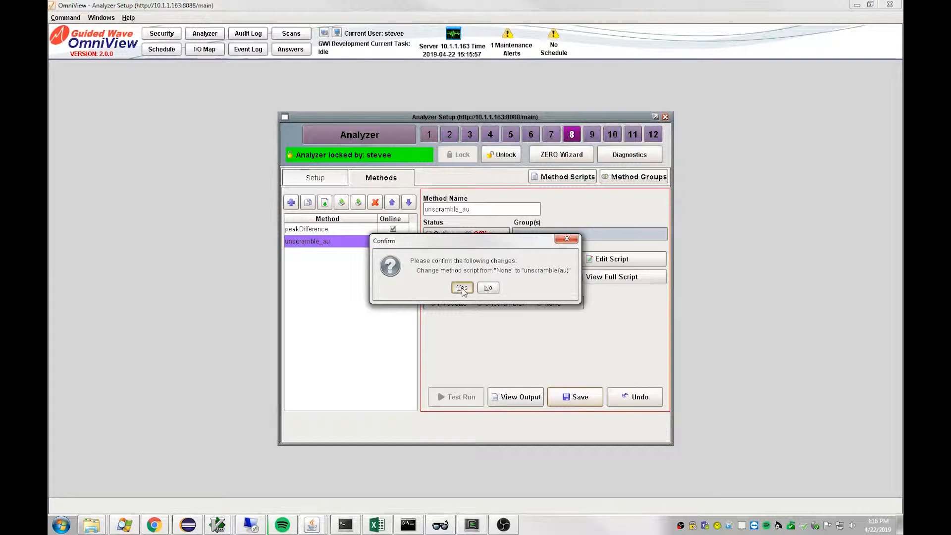
{"action": "left_click", "coordinate": [460, 287]}
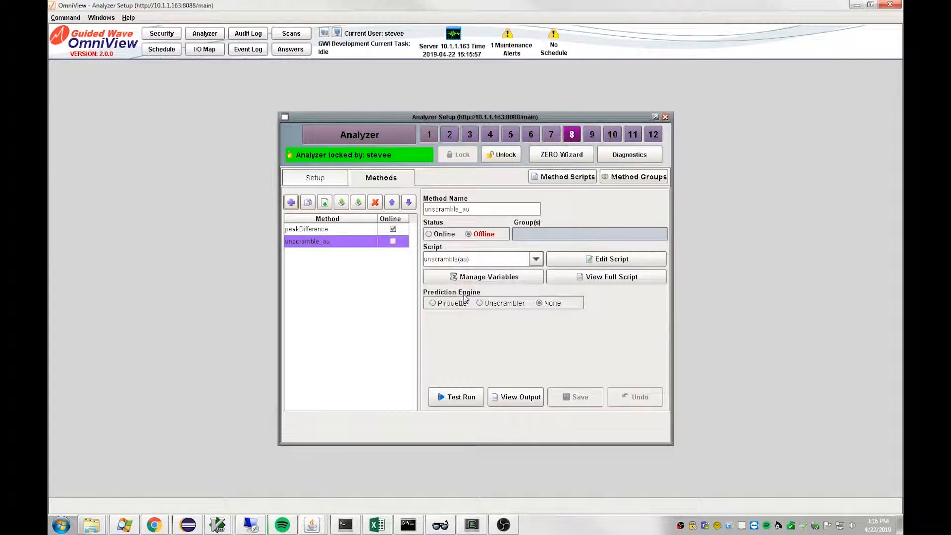
- Open the method's script and examine the getAu, ausmooth and unscramble() lines, then close the editor
{"action": "left_click", "coordinate": [581, 264]}
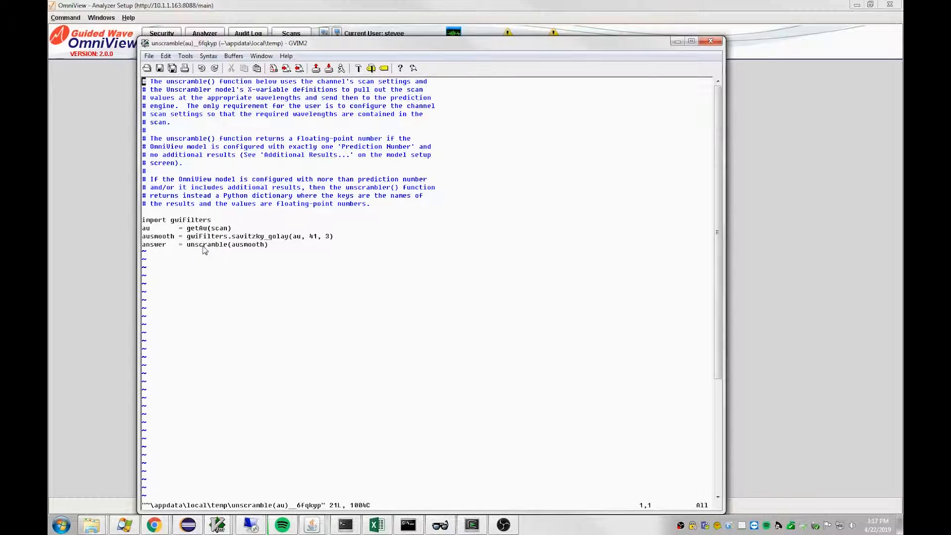
{"action": "left_click_drag", "start_coordinate": [187, 247], "coordinate": [224, 247]}
{"action": "left_click", "coordinate": [249, 245]}
{"action": "left_click_drag", "start_coordinate": [148, 238], "coordinate": [176, 238]}
{"action": "left_click_drag", "start_coordinate": [238, 246], "coordinate": [257, 247]}
{"action": "left_click", "coordinate": [262, 250]}
{"action": "double_click", "coordinate": [195, 245]}
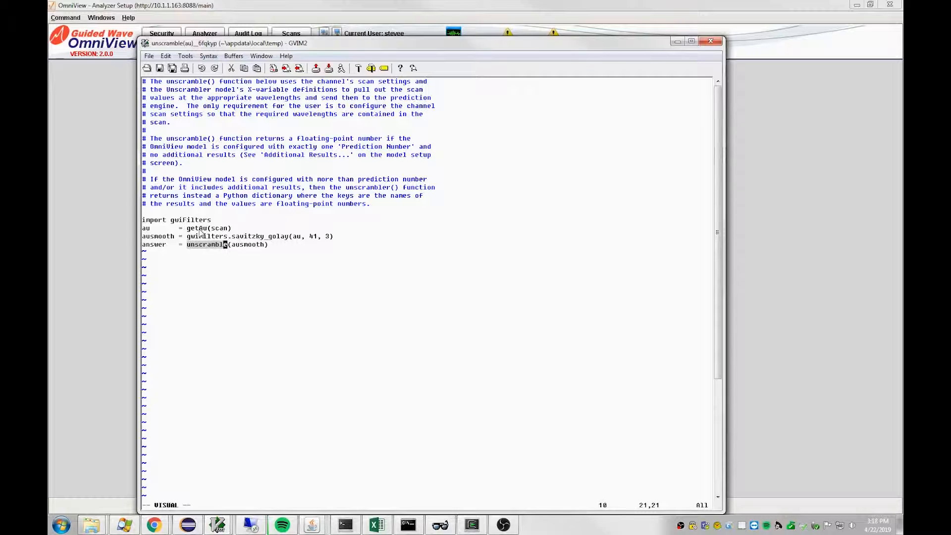
{"action": "double_click", "coordinate": [199, 228]}
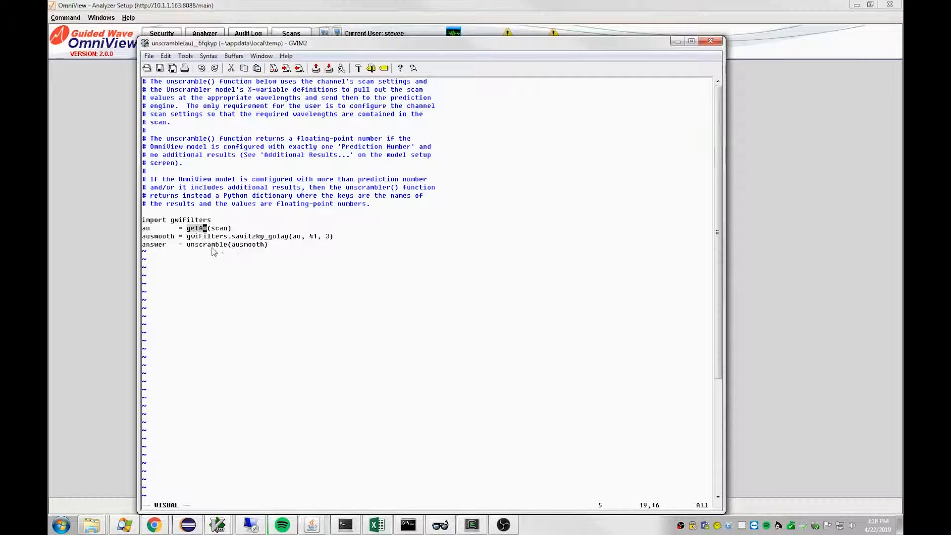
{"action": "double_click", "coordinate": [197, 249]}
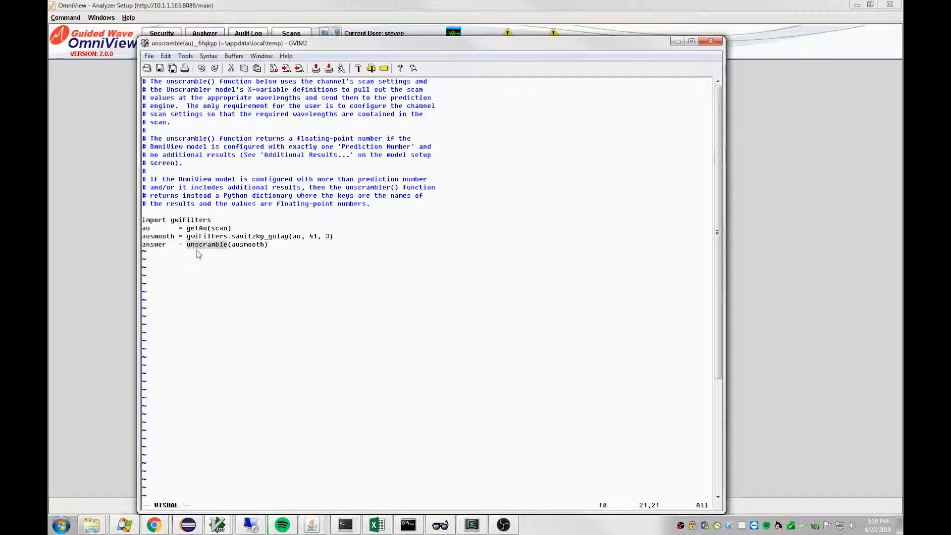
{"action": "left_click", "coordinate": [197, 251]}
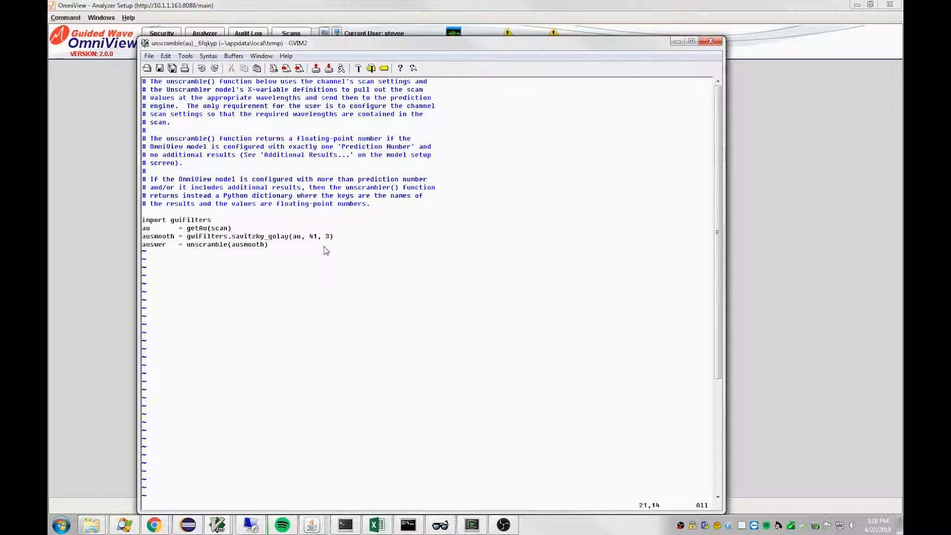
{"action": "left_click", "coordinate": [711, 42]}
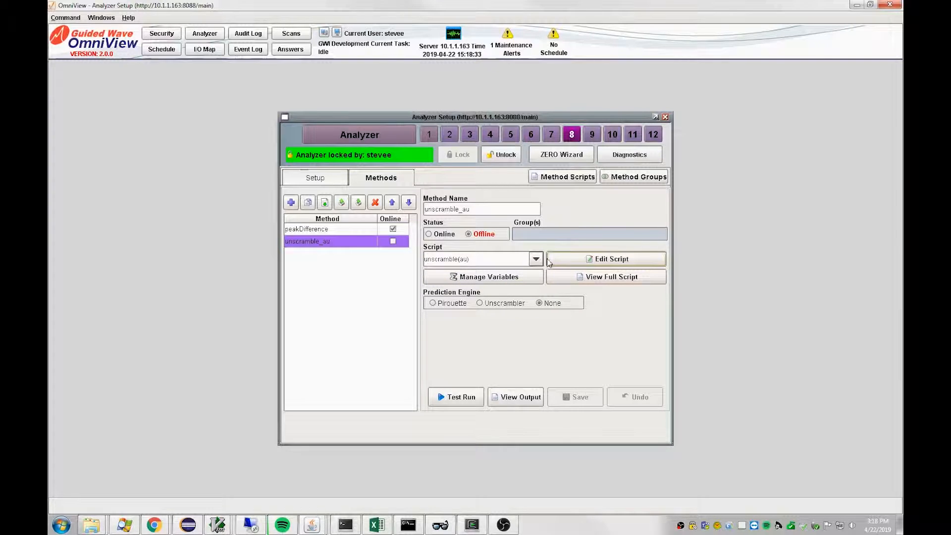
- Set the method's prediction engine to Unscrambler and upload meoh.unsb from the Desktop as its project file
{"action": "left_click", "coordinate": [480, 304]}
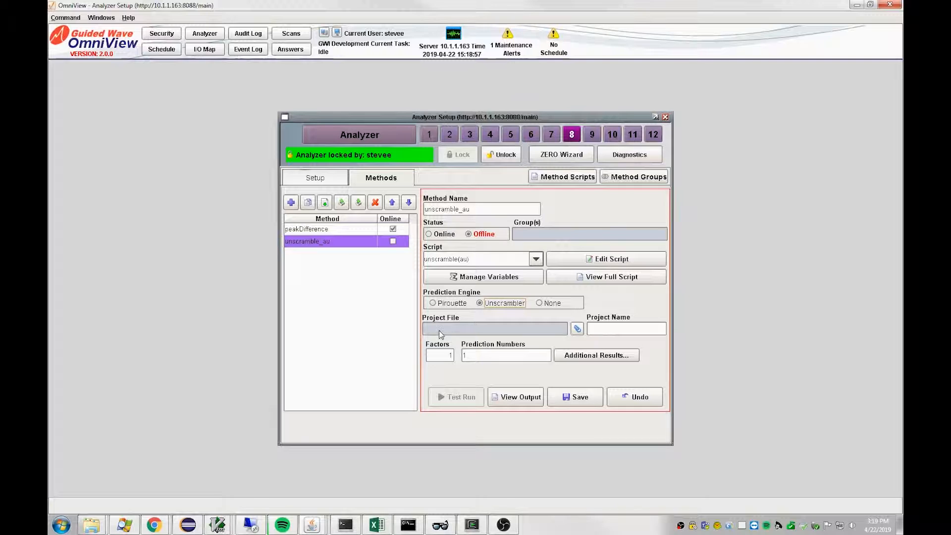
{"action": "left_click", "coordinate": [578, 333]}
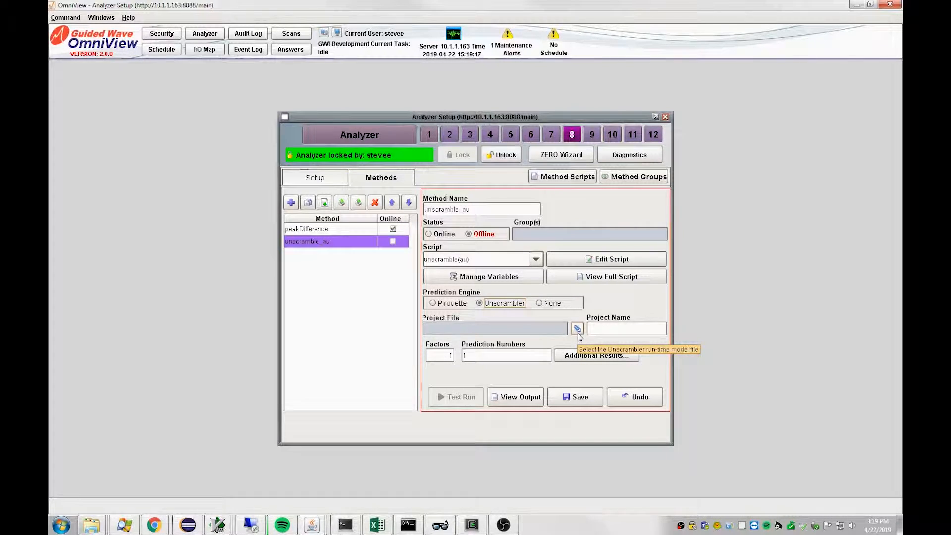
{"action": "left_click", "coordinate": [577, 330]}
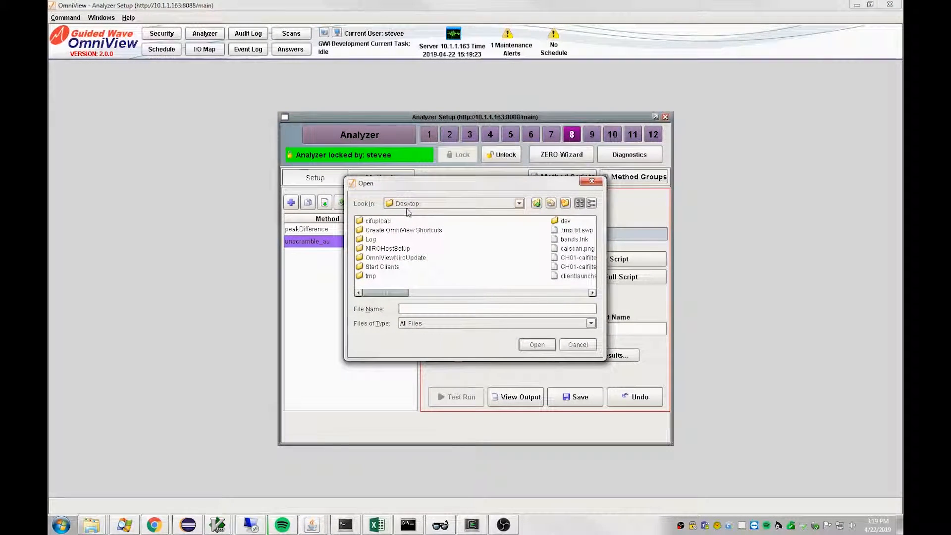
{"action": "left_click", "coordinate": [575, 295]}
{"action": "left_click", "coordinate": [575, 294]}
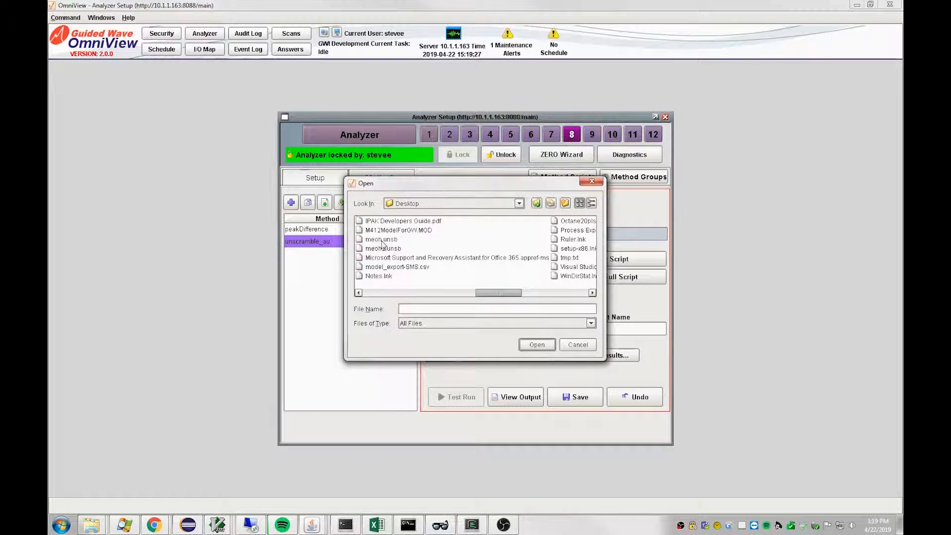
{"action": "left_click", "coordinate": [385, 241]}
{"action": "left_click", "coordinate": [537, 345]}
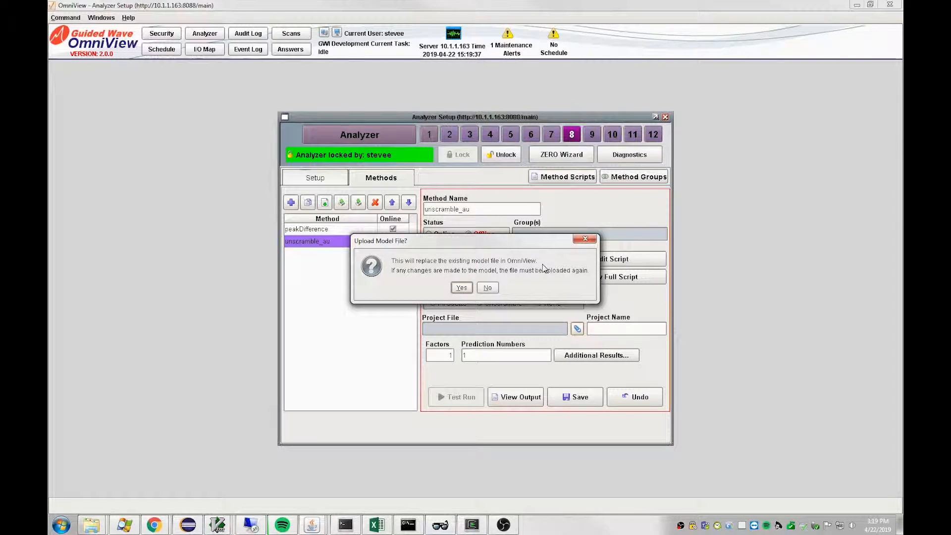
{"action": "left_click", "coordinate": [462, 288]}
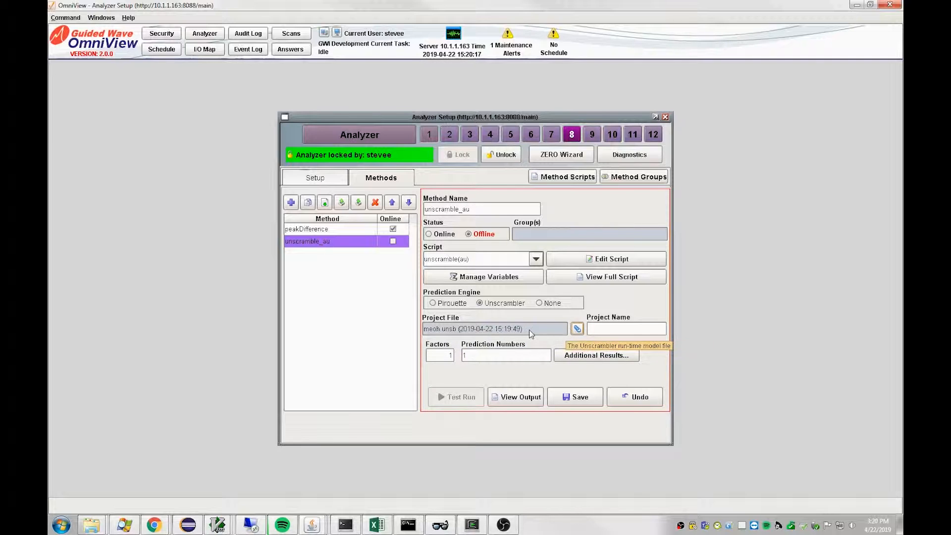
- Enter MEOH as the Unscrambler project name and check the number of factors
{"action": "left_click", "coordinate": [620, 332]}
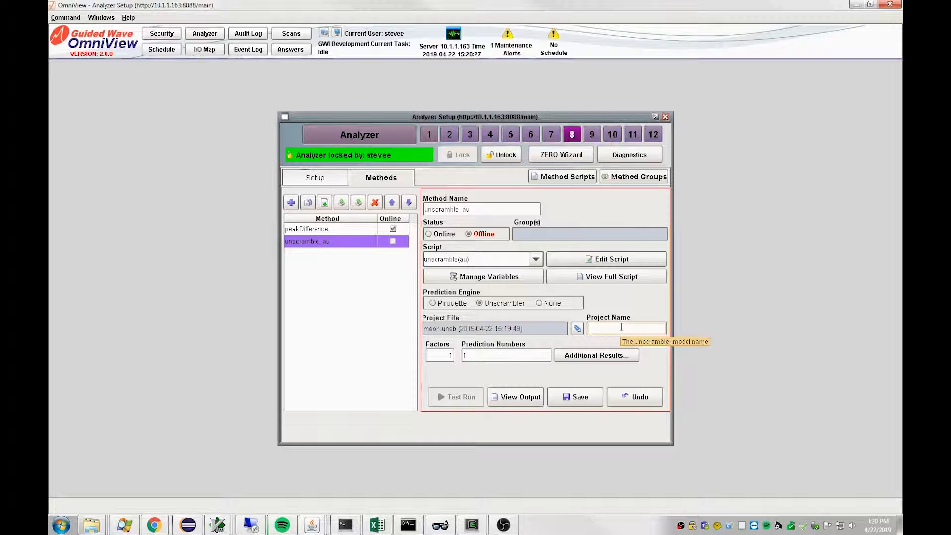
{"action": "type", "text": "MEOH"}
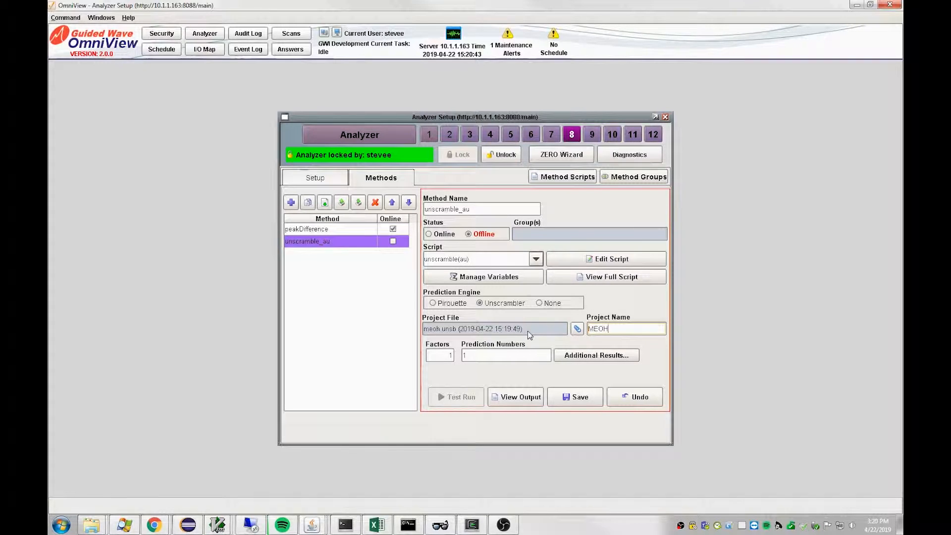
{"action": "left_click", "coordinate": [449, 355]}
{"action": "left_click_drag", "start_coordinate": [451, 355], "coordinate": [443, 357]}
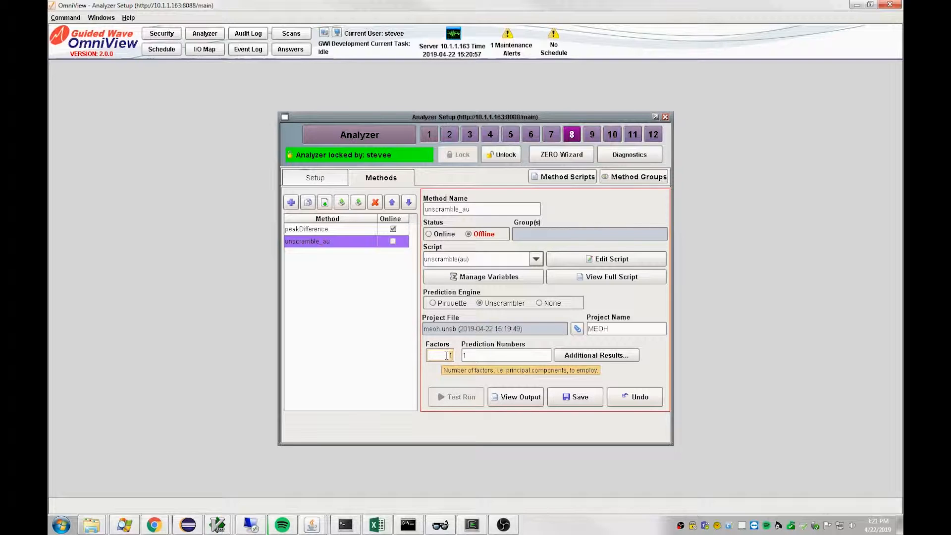
- Save the method's Unscrambler settings and test-run the method without examining its output
{"action": "left_click", "coordinate": [578, 400]}
{"action": "key", "text": "Return"}
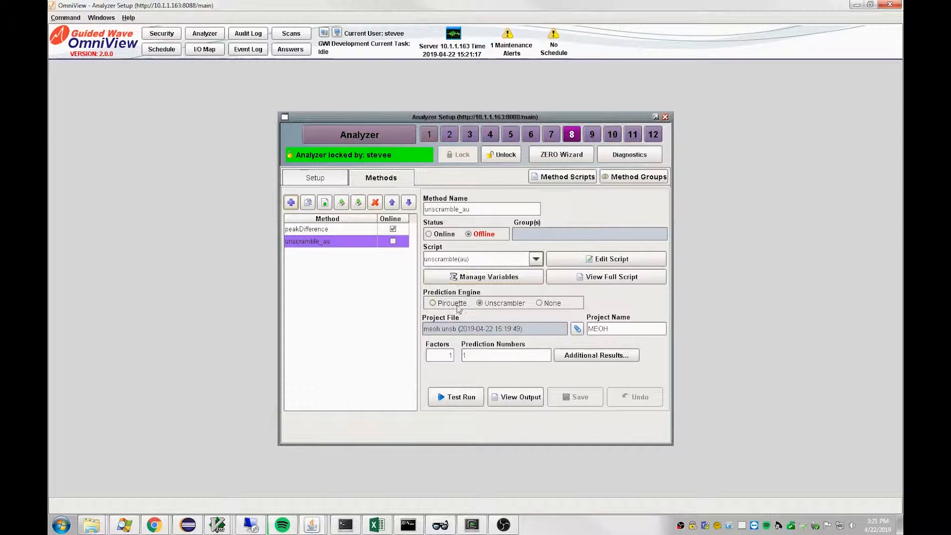
{"action": "left_click", "coordinate": [461, 398]}
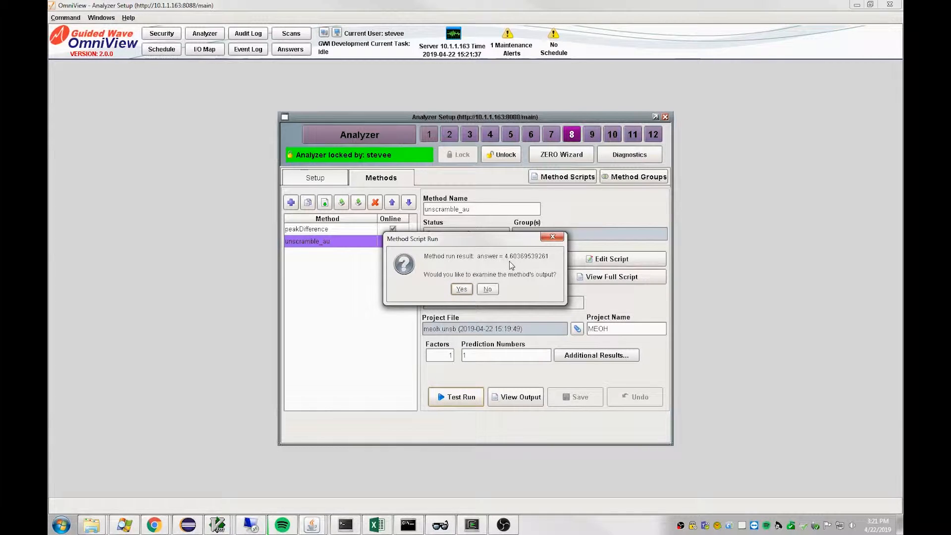
{"action": "left_click", "coordinate": [491, 289]}
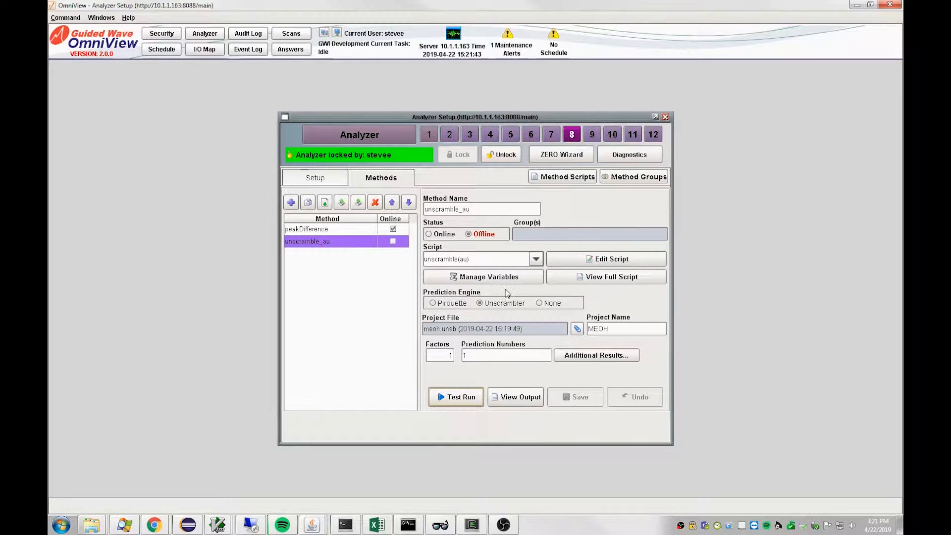